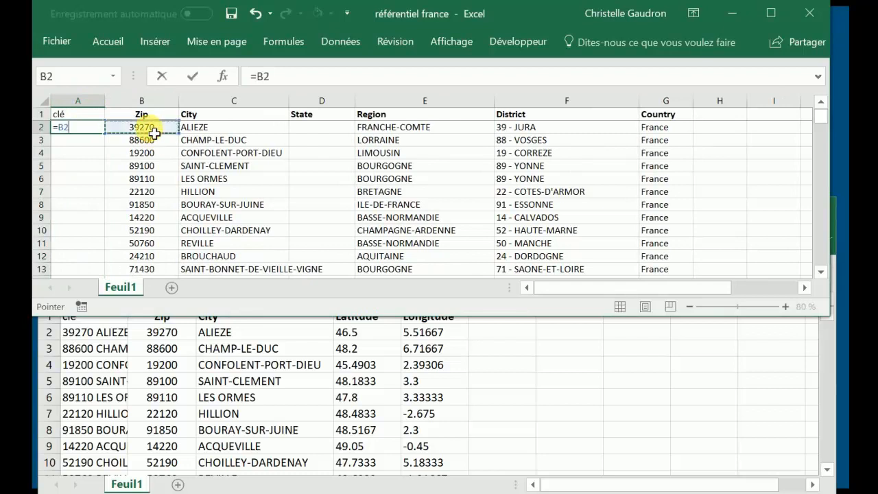
Complete the key formula in A2 as =B2&" "&C2 and fill it down the whole clé column
text(&)
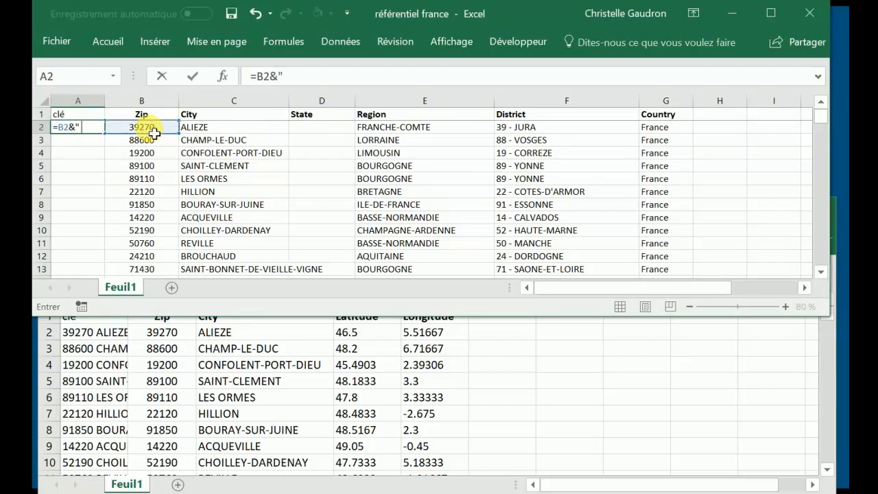
text(" "&)
click(206, 128)
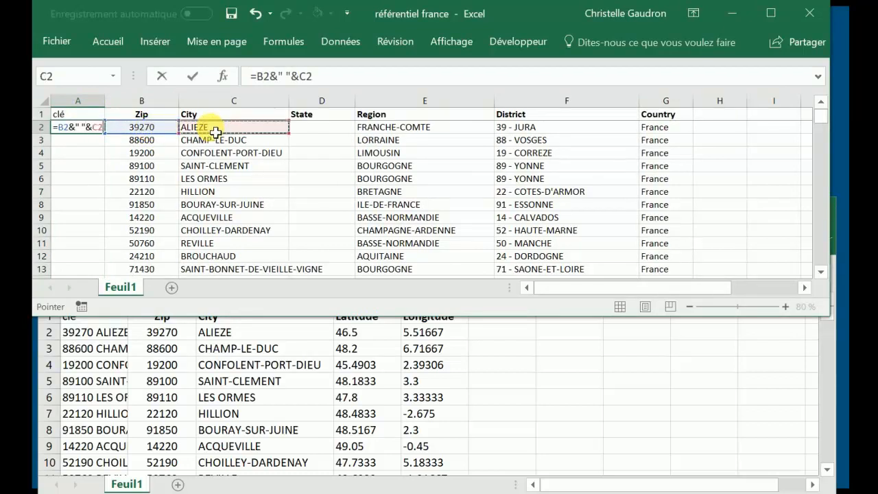
key(Return)
click(92, 130)
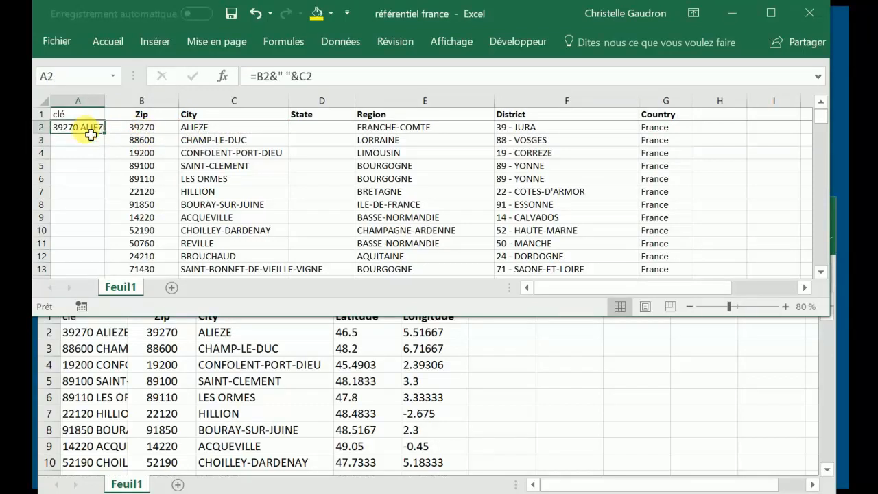
double_click(107, 137)
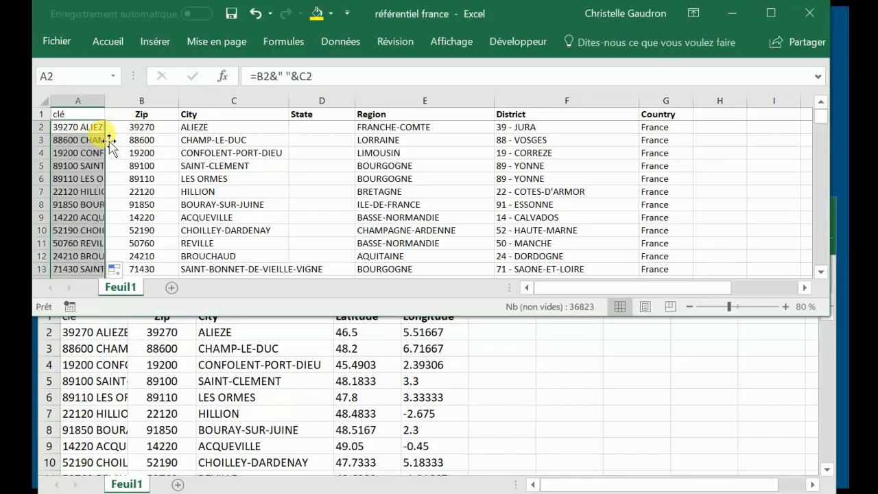
Insert an empty column before the clé column and title it latitude in A1
click(81, 103)
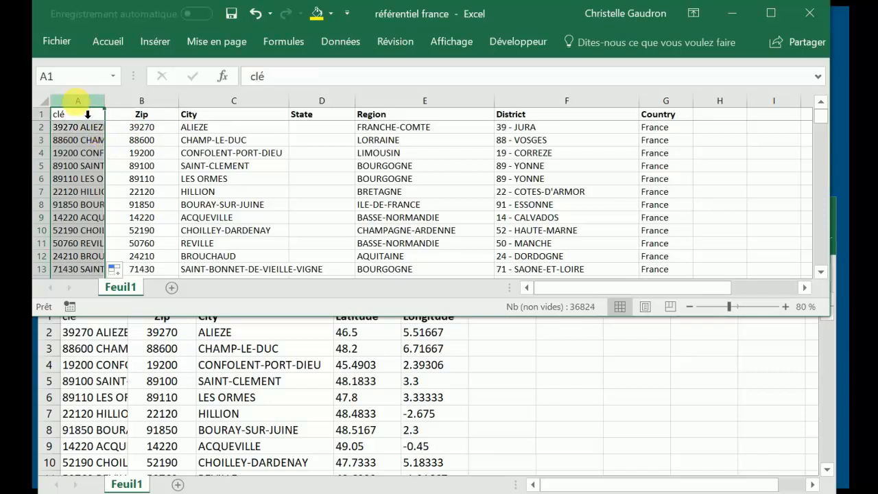
key(ctrl+plus)
click(87, 120)
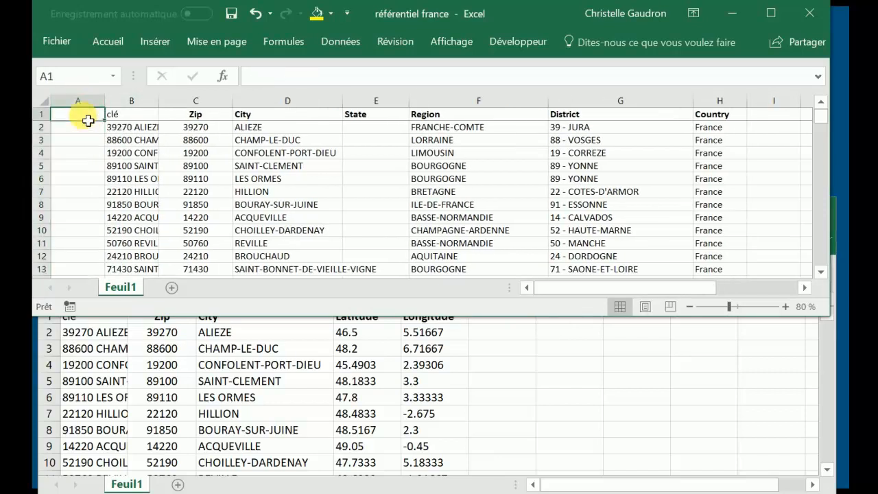
text(latitude)
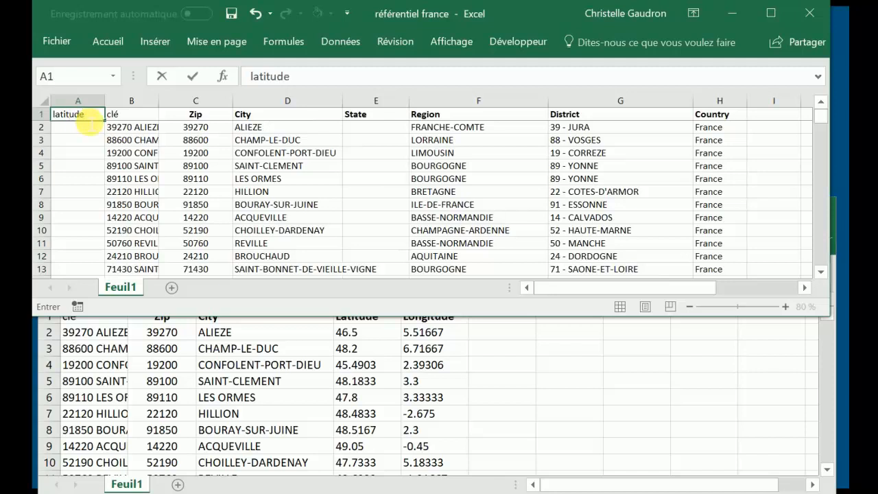
key(Return)
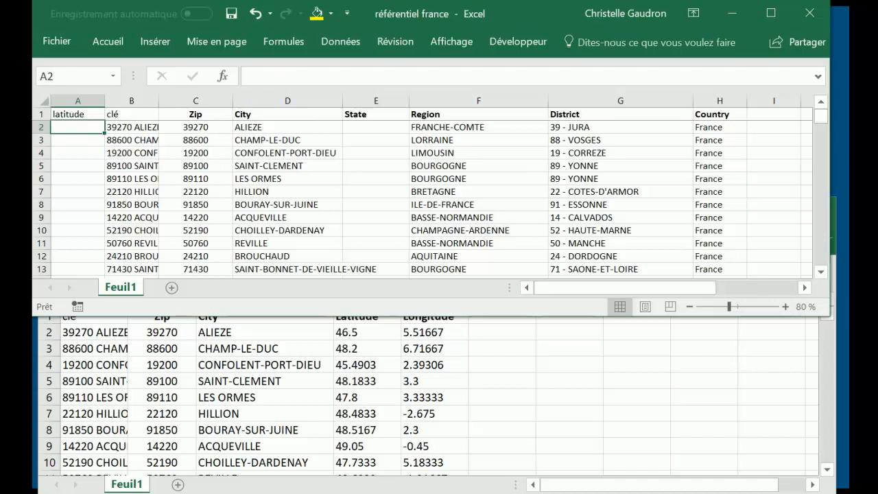
In A2, enter =RECHERCHEV(B2;'[coord géographiques.xlsx]Feuil1'!$A:$D;4;FAUX) and fill it down to row 13
click(79, 123)
text(=)
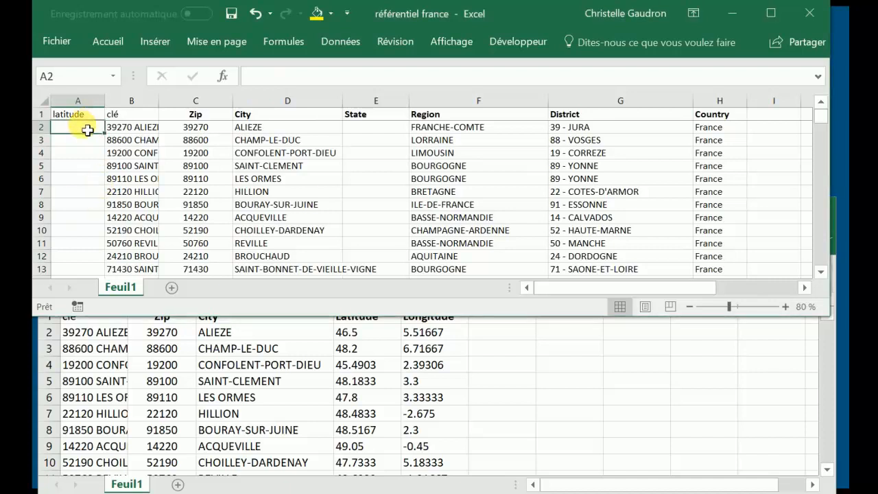
text(recherchev)
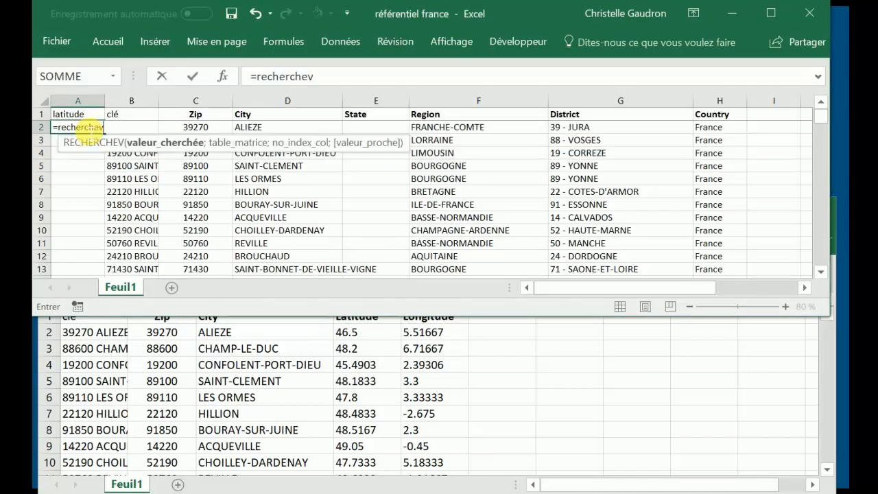
text((B2;)
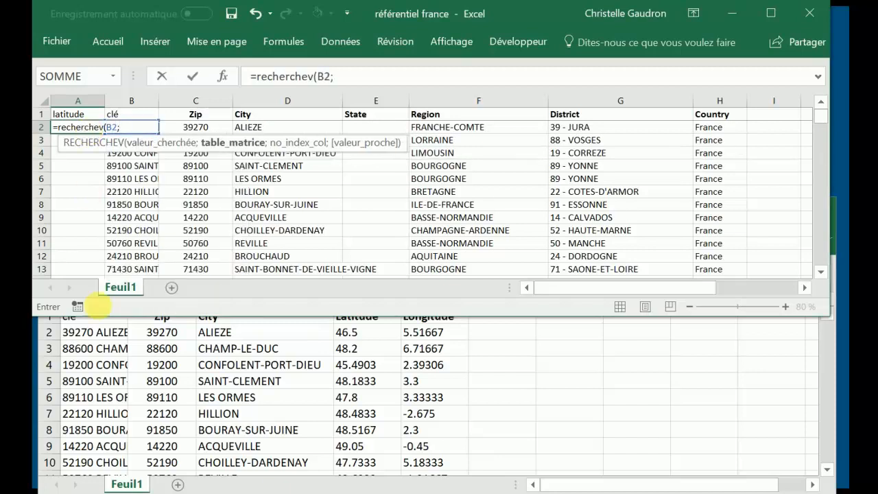
click(103, 320)
drag(98, 303, 349, 307)
text(;)
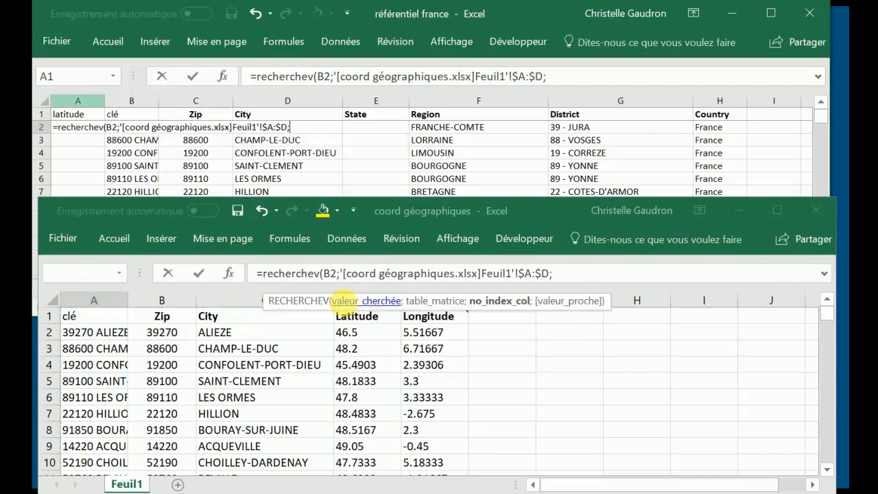
text(4;faux))
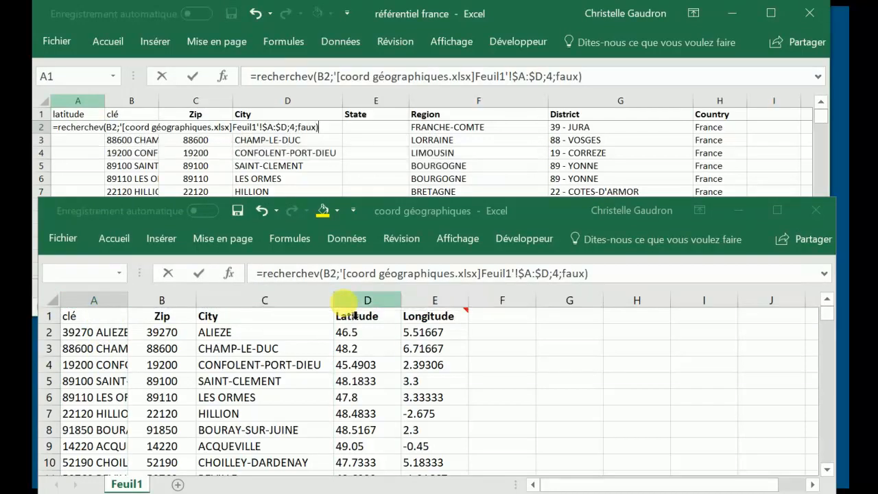
key(Return)
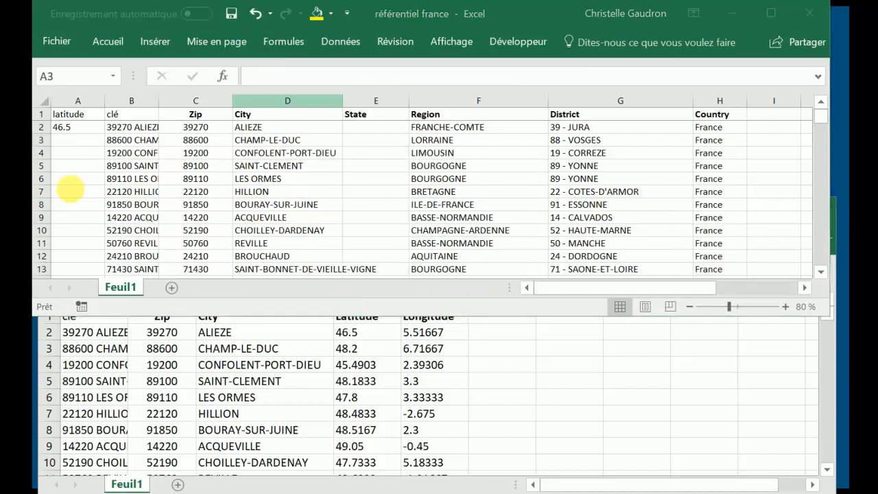
click(79, 127)
drag(104, 133, 101, 277)
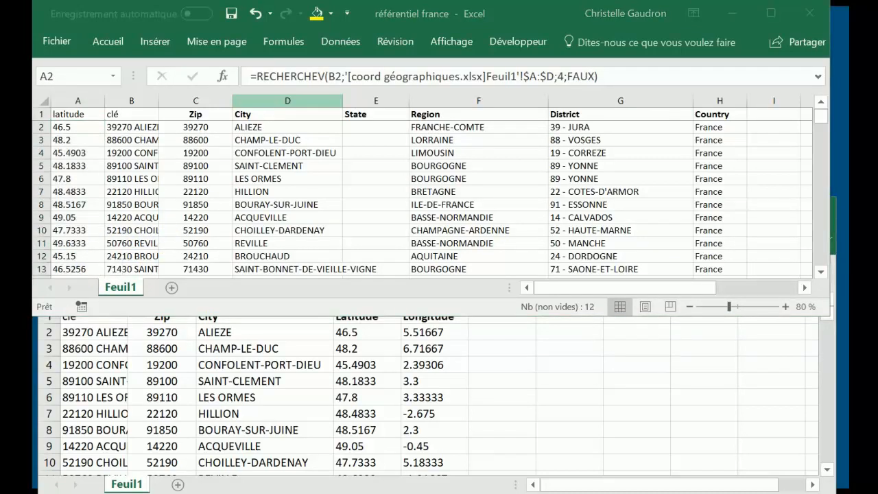
Switch to Power BI Desktop and open Feuil1 of the Excel workbook coord géographiques in the query editor
key(alt+Tab)
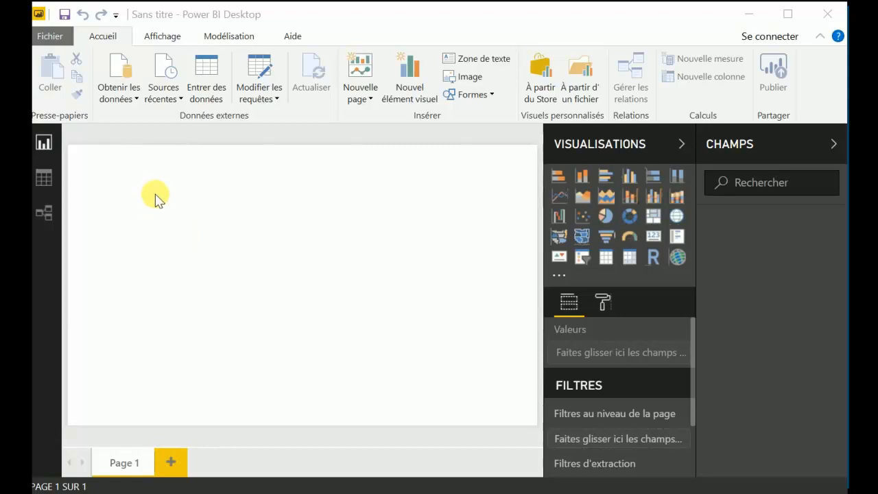
click(131, 101)
click(134, 103)
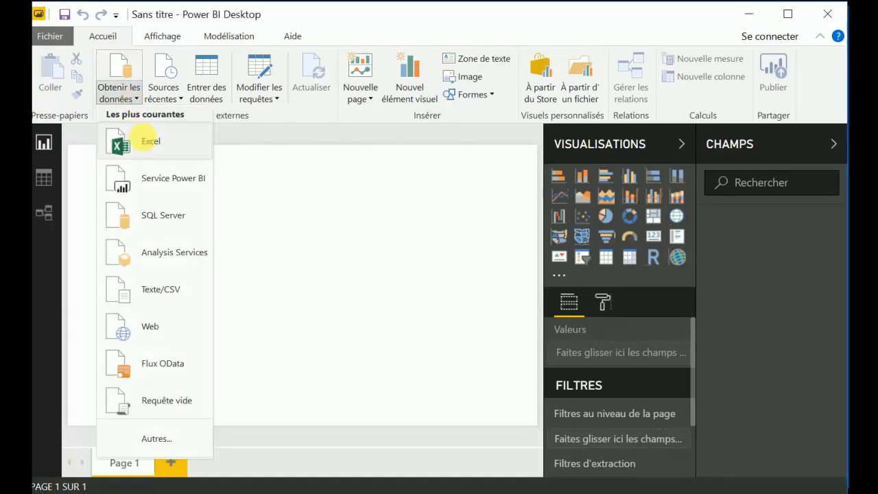
click(147, 141)
click(549, 260)
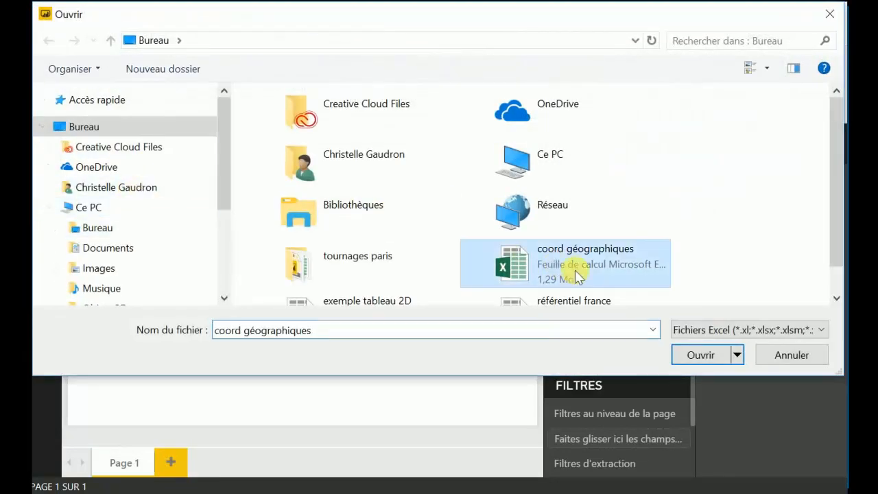
click(689, 352)
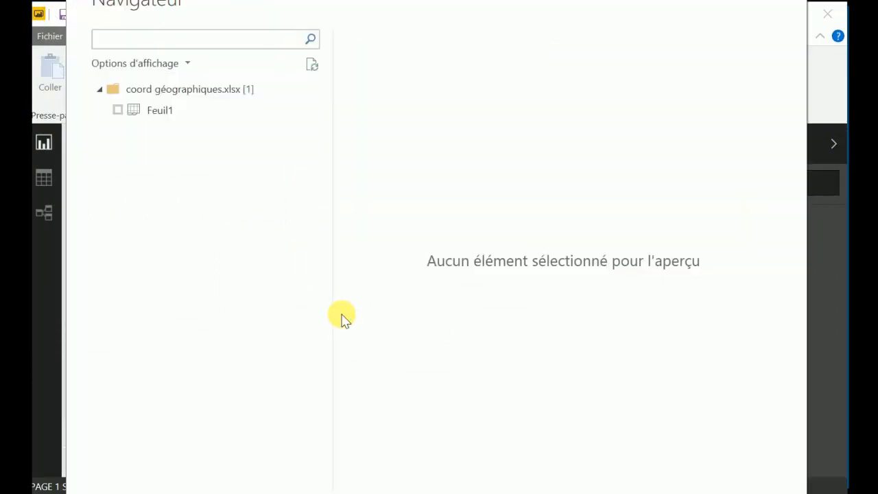
click(118, 111)
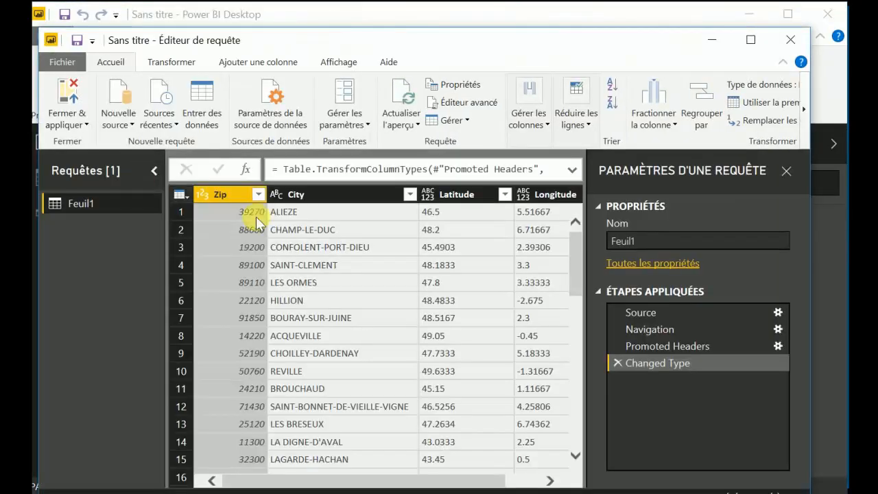
Rename the Feuil1 query as coord
right_click(89, 203)
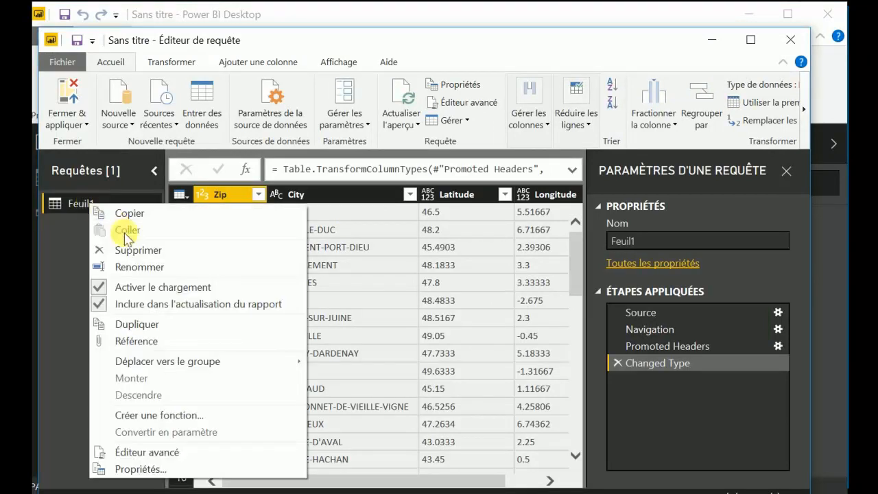
click(136, 265)
text(coord)
key(Return)
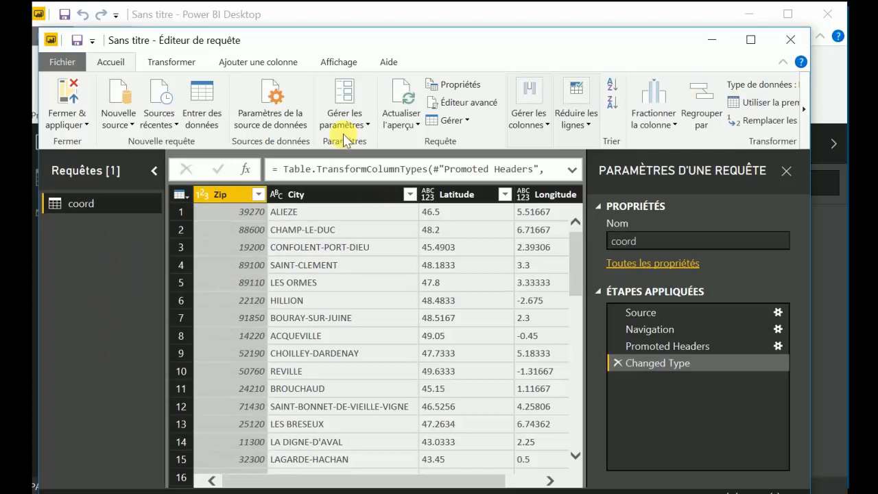
Remove the blank rows from the coord query
click(596, 130)
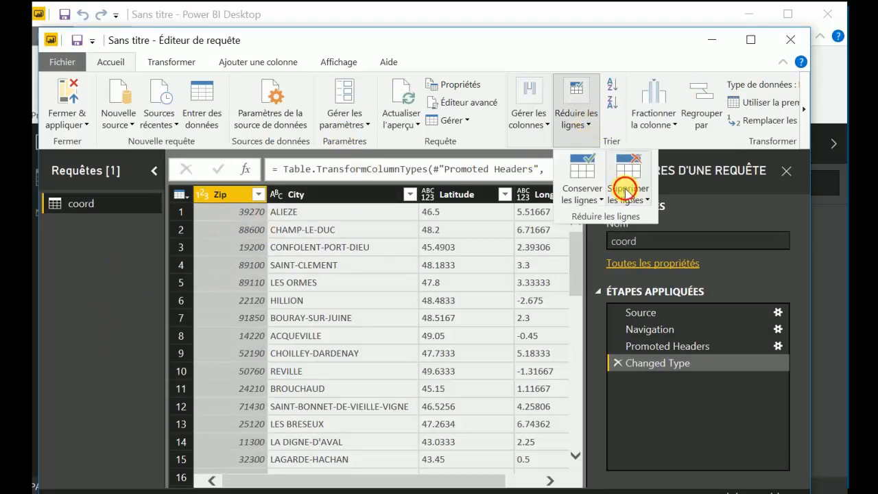
click(625, 194)
click(669, 293)
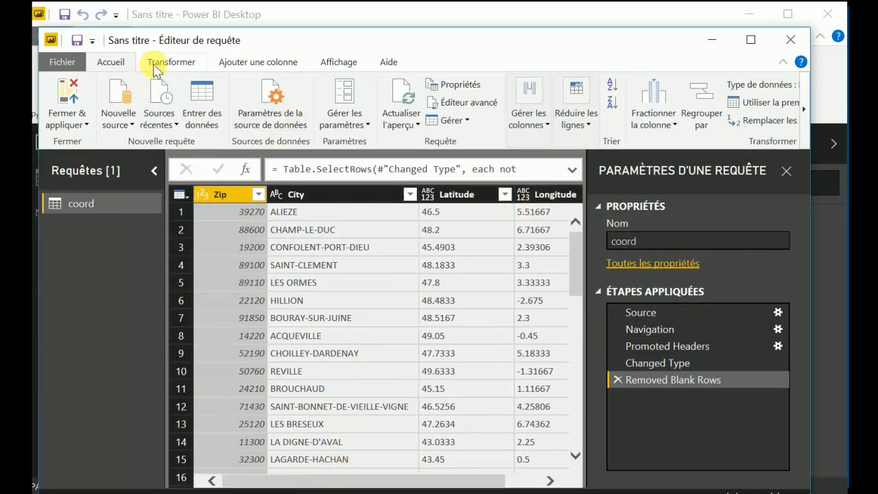
Change the data type of the Zip column to text (Texte)
click(168, 62)
click(212, 84)
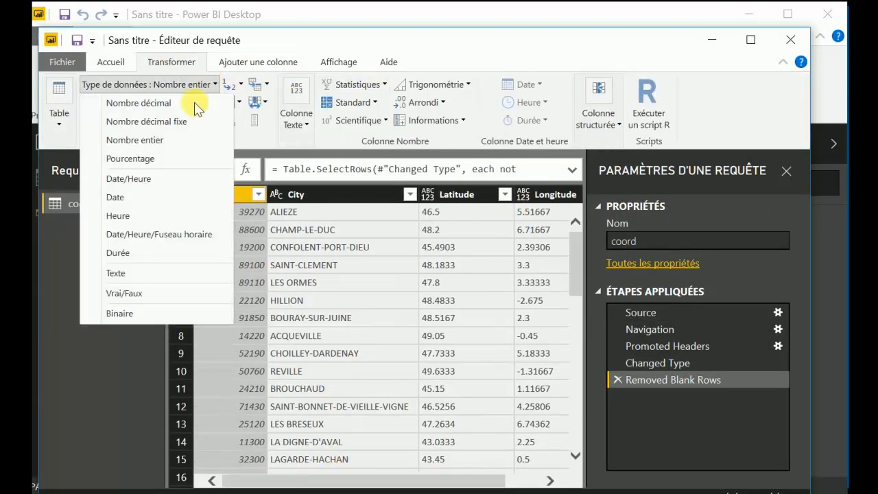
click(116, 272)
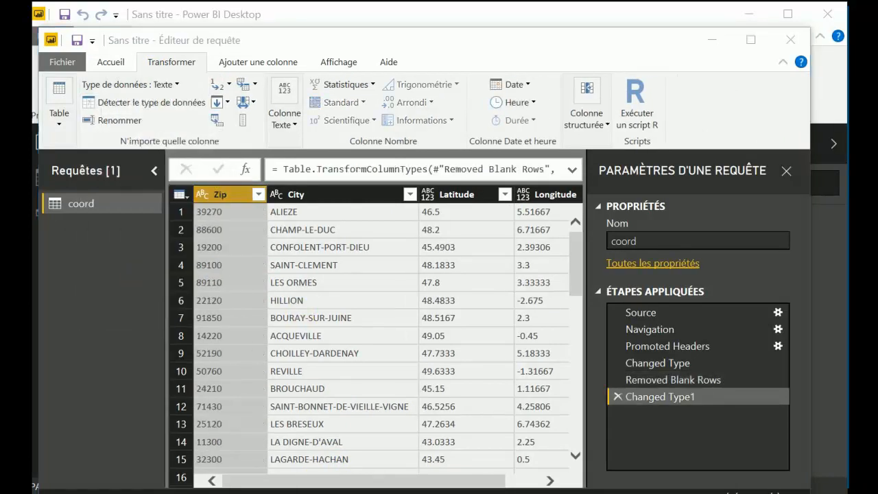
Add a custom column named clé to the coord query with the formula [City] & [Zip]
click(237, 63)
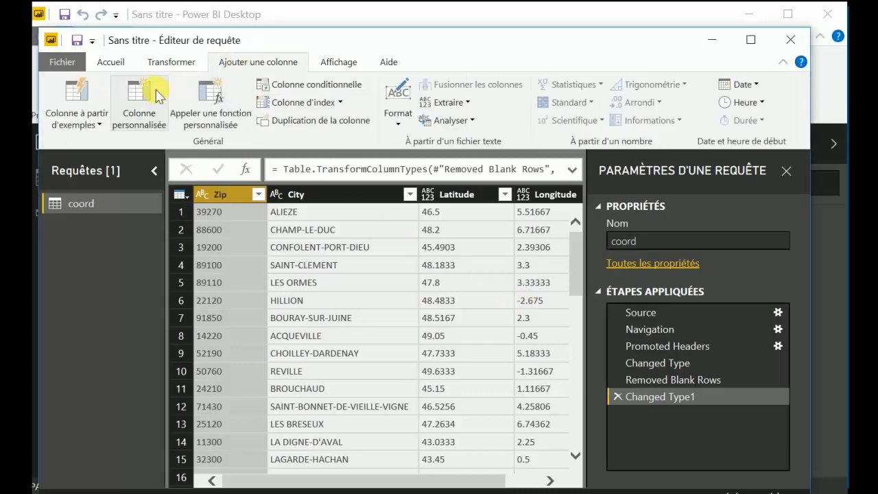
click(137, 109)
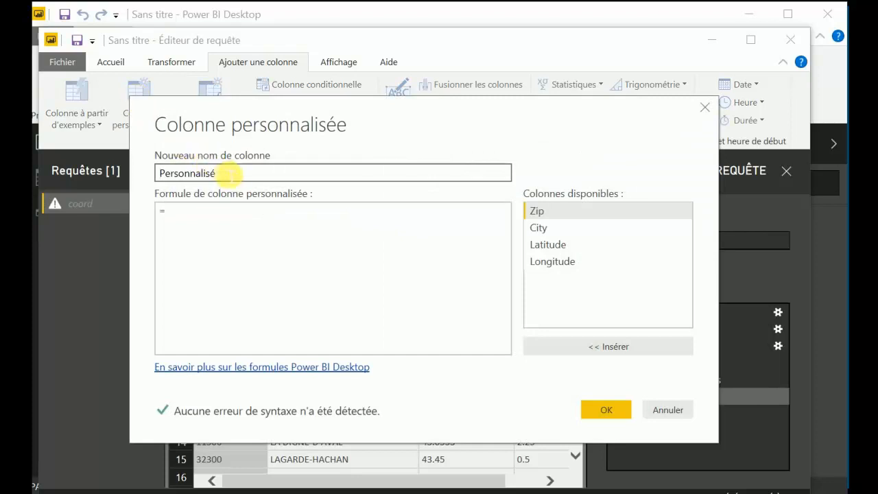
drag(224, 173, 137, 174)
text(clé)
click(191, 217)
click(551, 228)
double_click(550, 229)
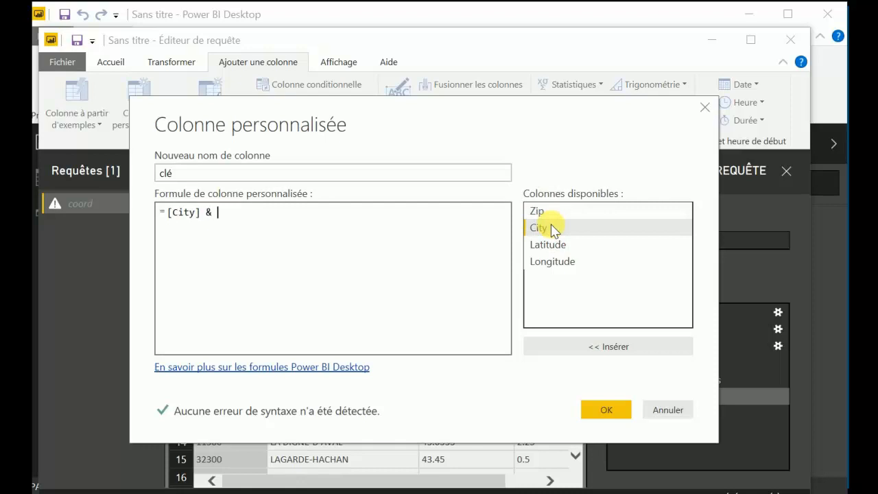
click(548, 213)
double_click(549, 213)
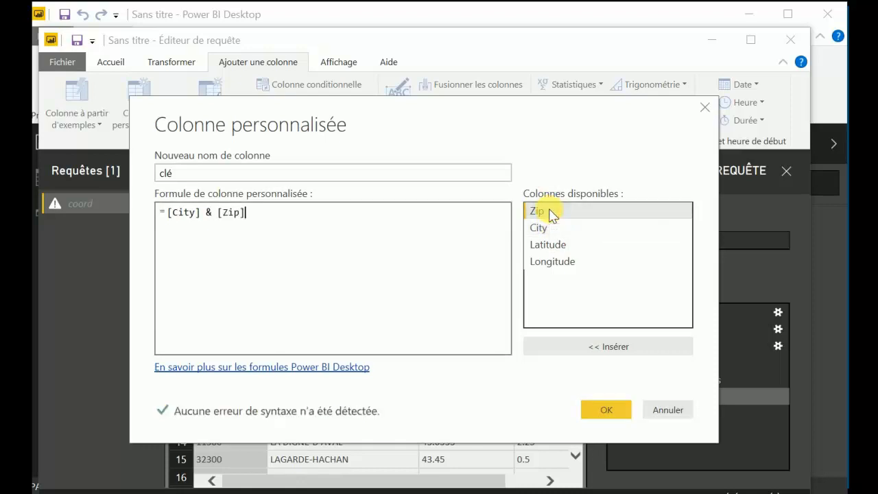
click(603, 411)
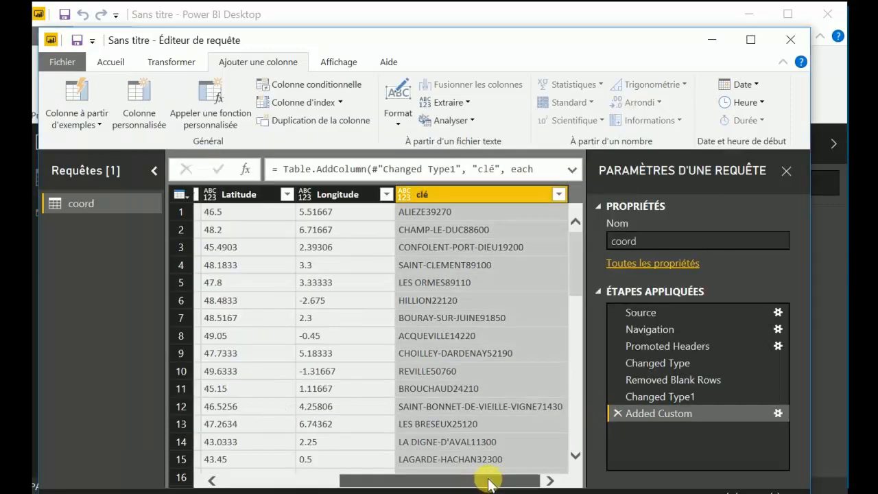
Close the query editor and apply the changes to load the coord table into the report
drag(529, 478, 377, 483)
click(110, 62)
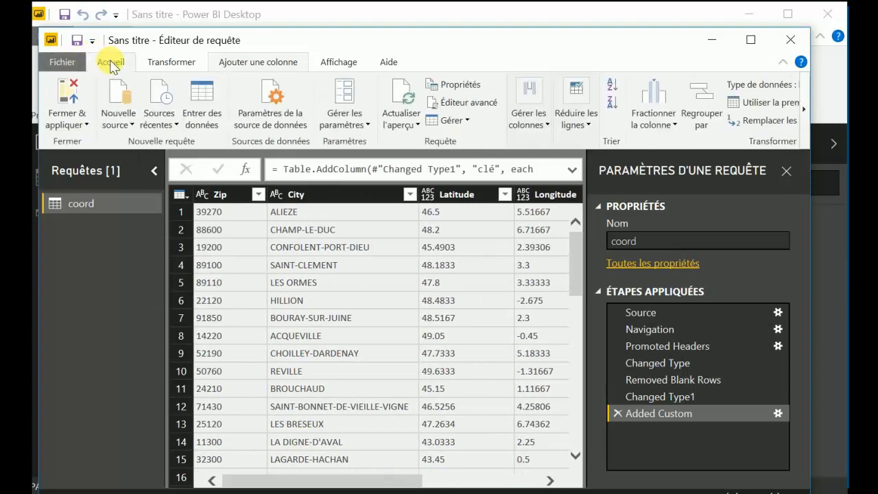
click(68, 96)
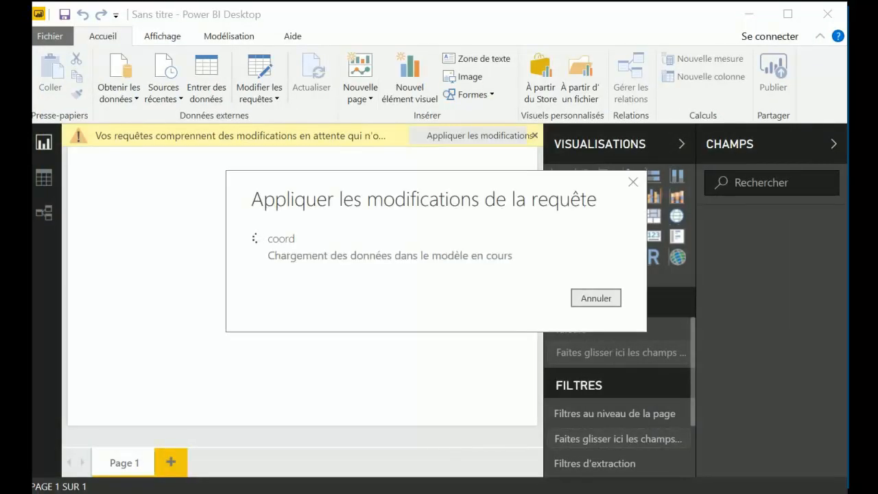
Import the Feuil1 sheet from the Excel workbook référentiel france and open it in the query editor
click(113, 98)
click(139, 140)
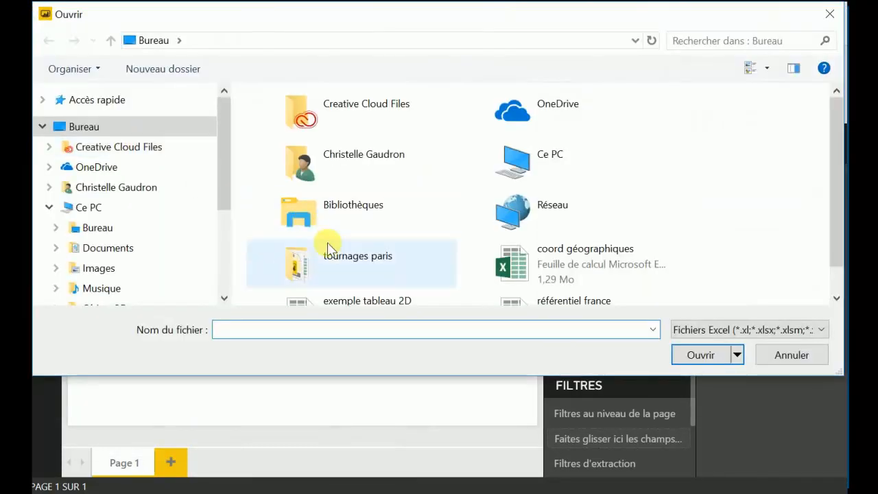
scroll(328, 247, down, 1)
click(569, 278)
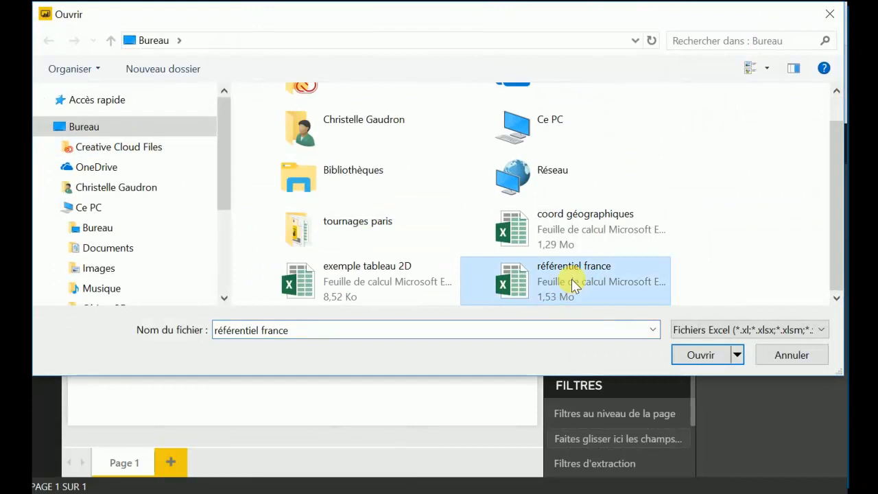
click(700, 356)
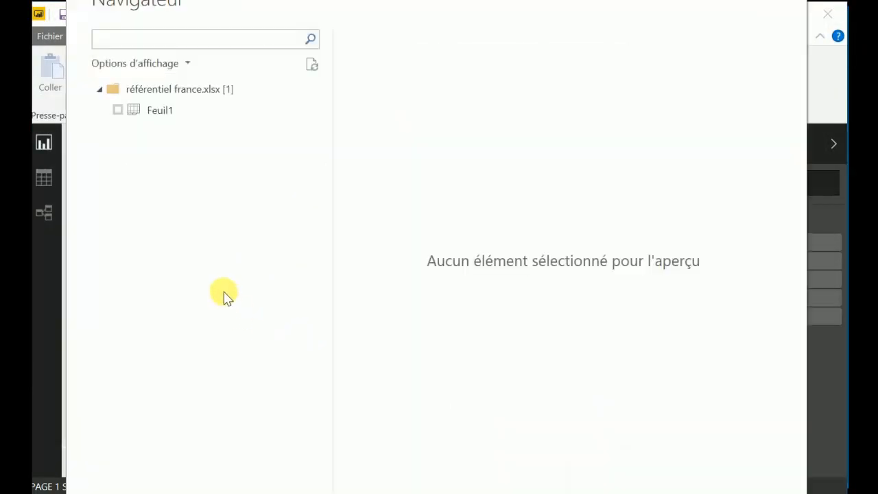
click(118, 110)
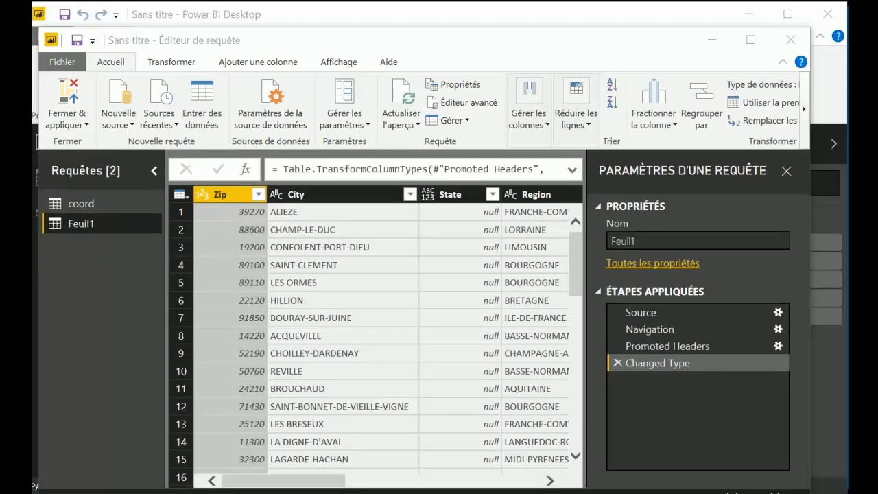
Rename the Feuil1 query as villes
right_click(87, 228)
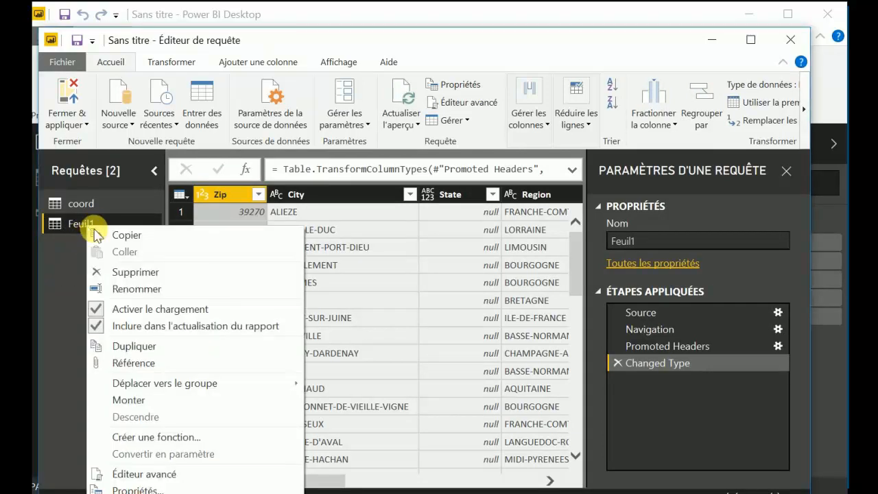
click(120, 286)
text(villes)
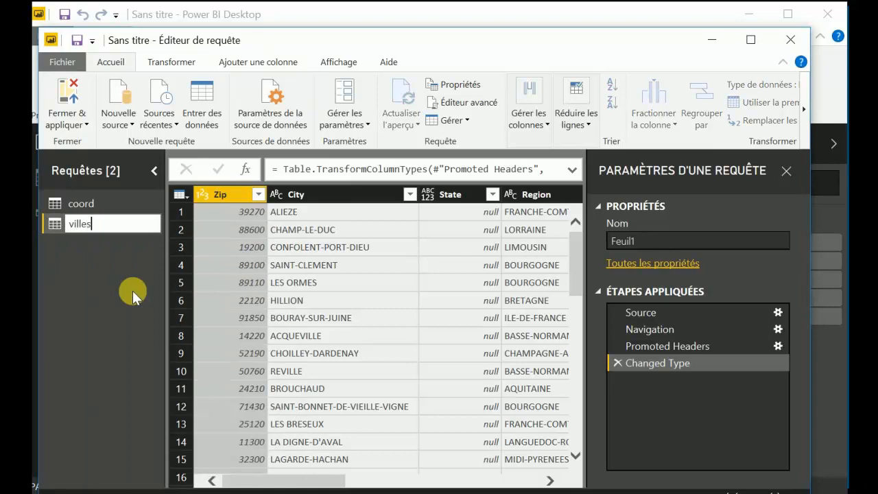
key(Return)
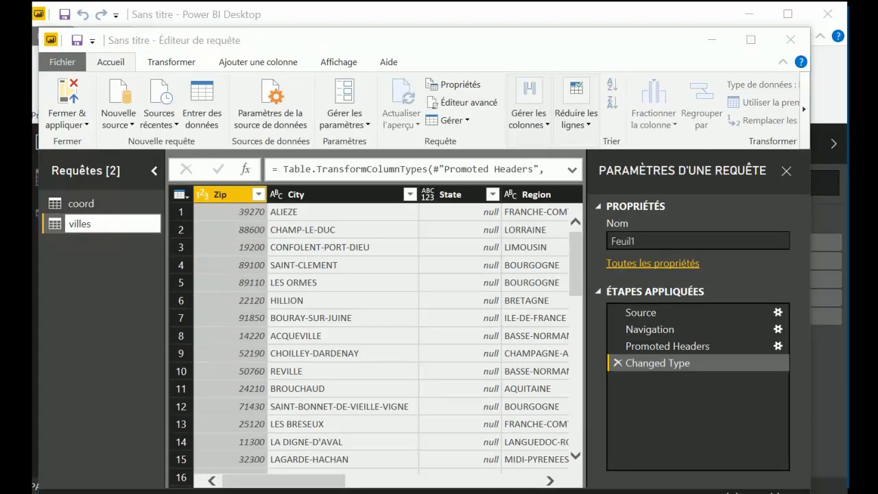
click(129, 258)
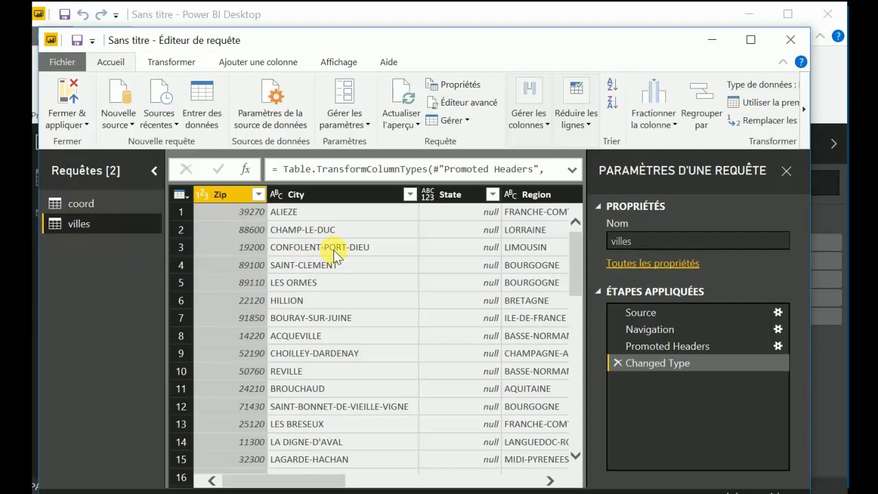
Remove the empty columns Column7, Column8 and Column9 from the villes query
drag(322, 484, 526, 472)
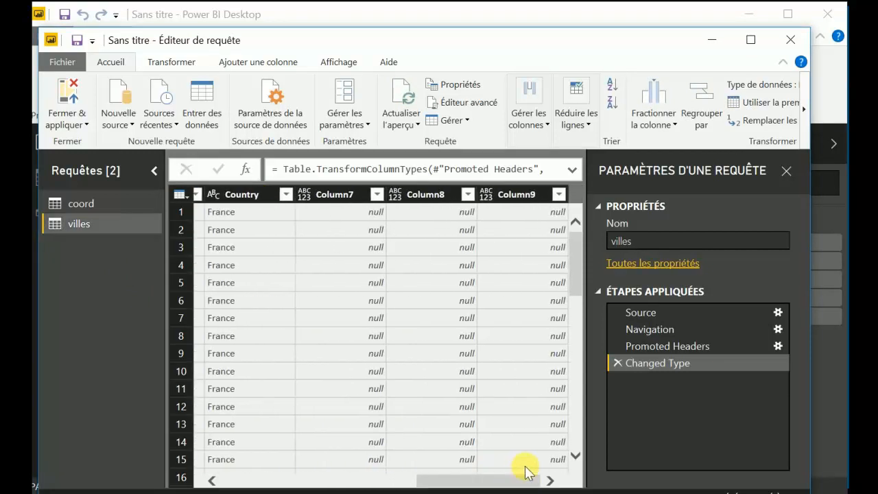
click(327, 192)
ctrl+click(422, 193)
ctrl+click(517, 194)
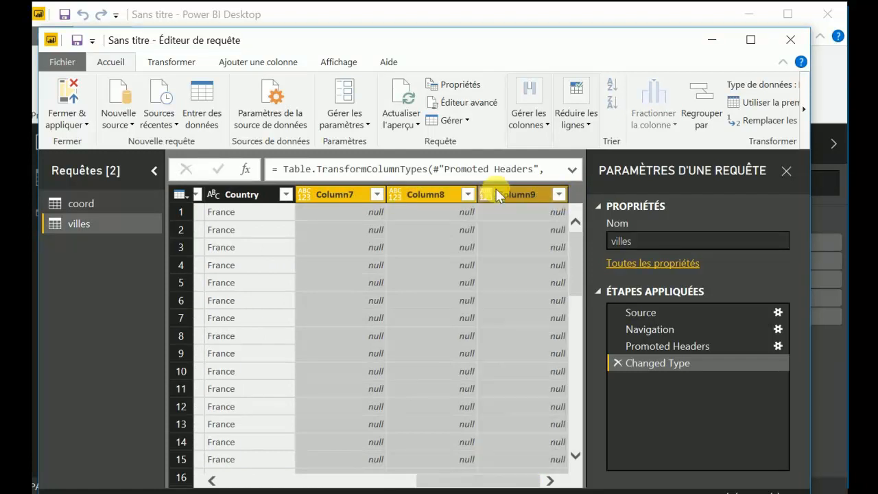
click(521, 144)
click(587, 197)
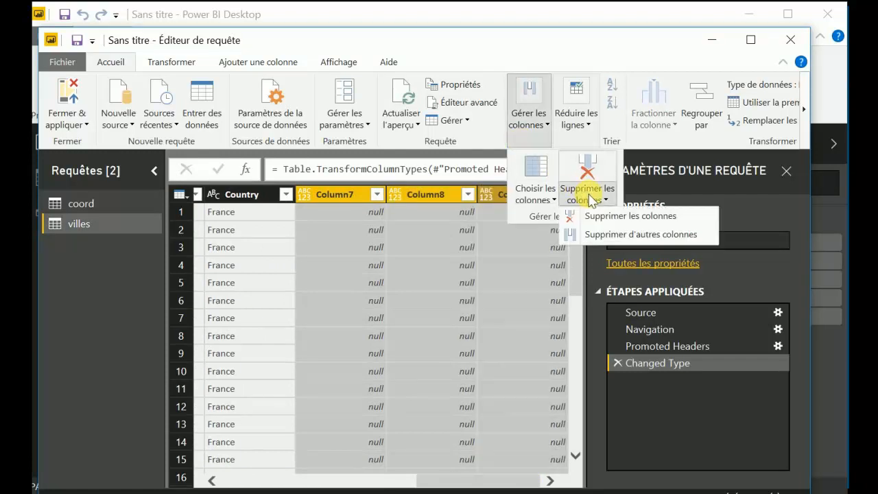
click(601, 216)
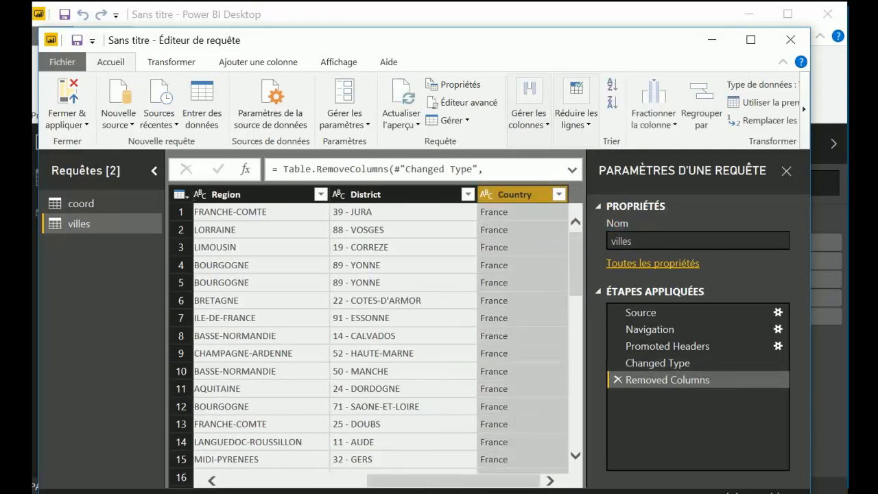
Change the data type of the Zip column in the villes query to text (Texte)
drag(382, 487, 212, 476)
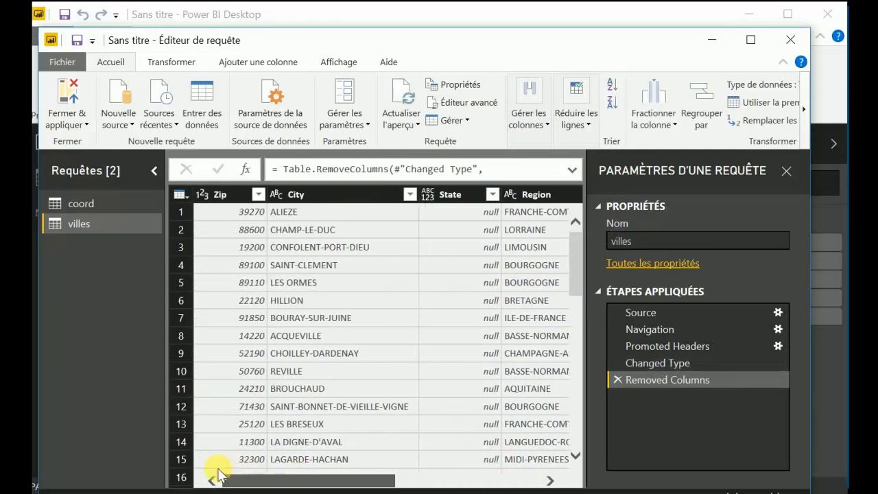
click(227, 194)
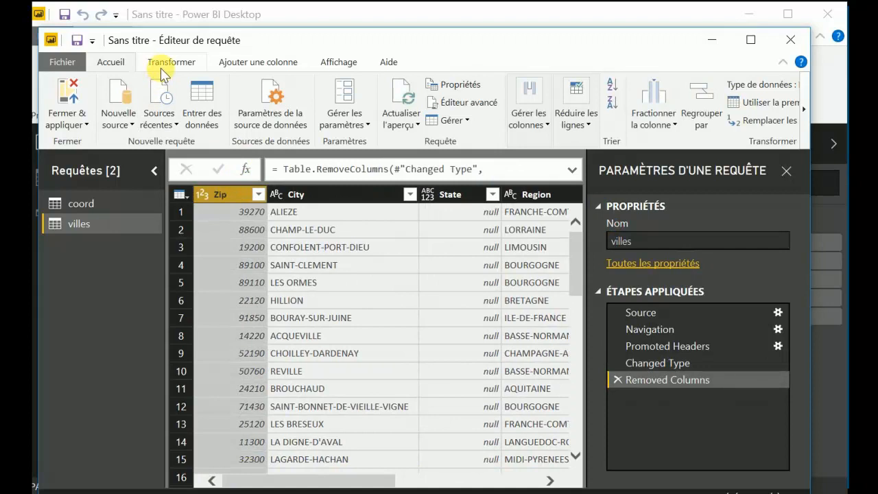
click(165, 63)
click(216, 84)
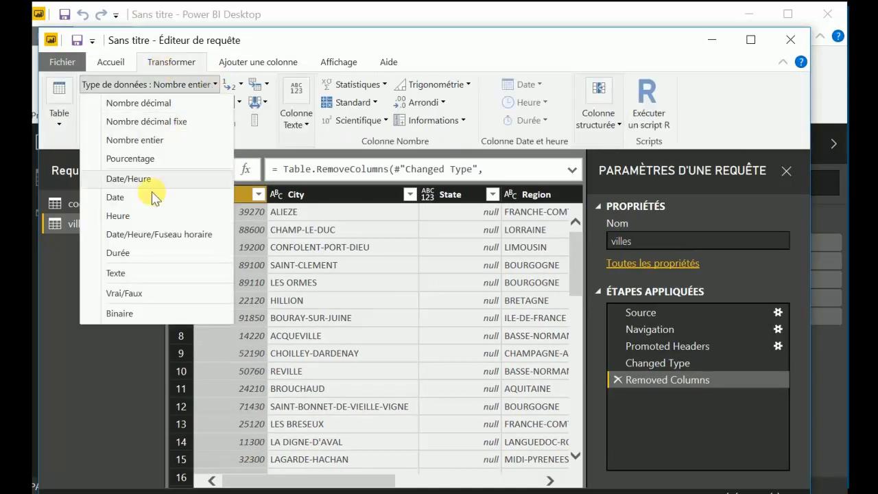
click(142, 271)
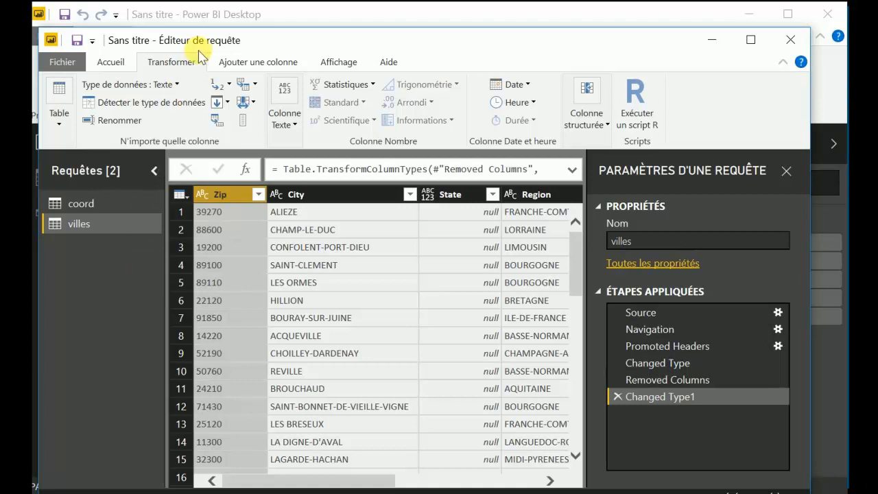
Add a custom column named key to the villes query with the formula [City]&[Zip]
click(227, 61)
click(137, 89)
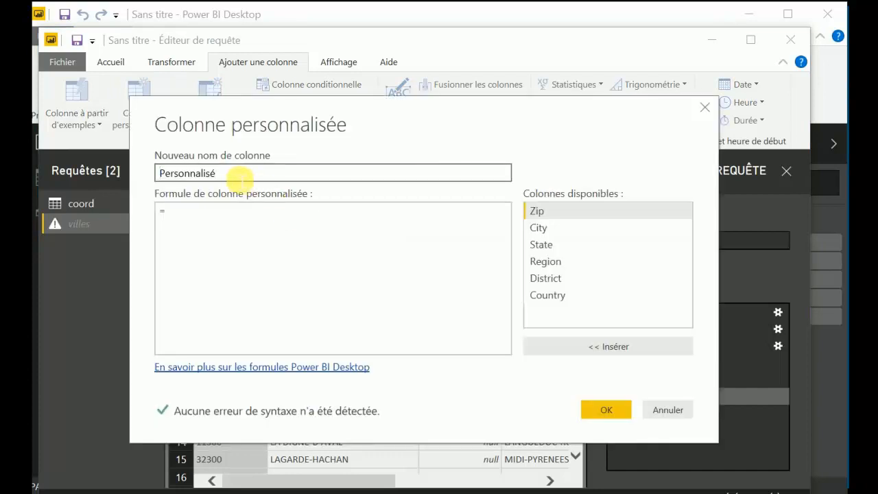
drag(236, 172, 141, 172)
text(ke)
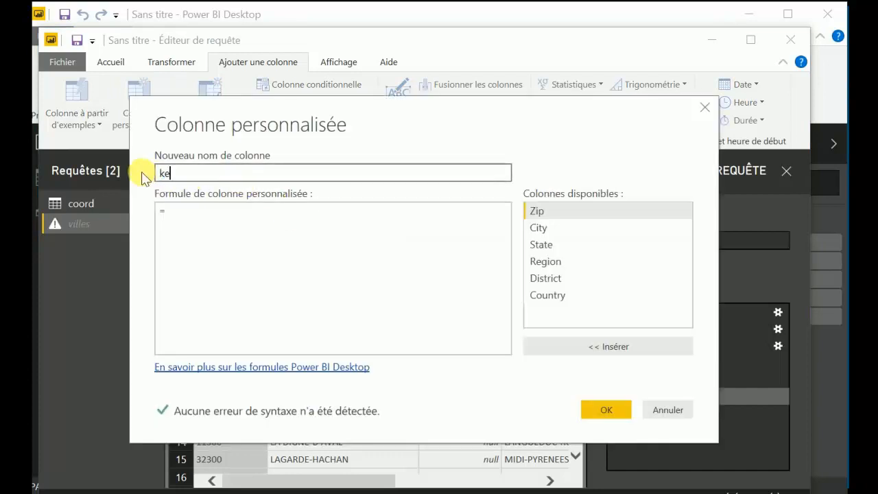
text(y)
click(222, 222)
click(543, 228)
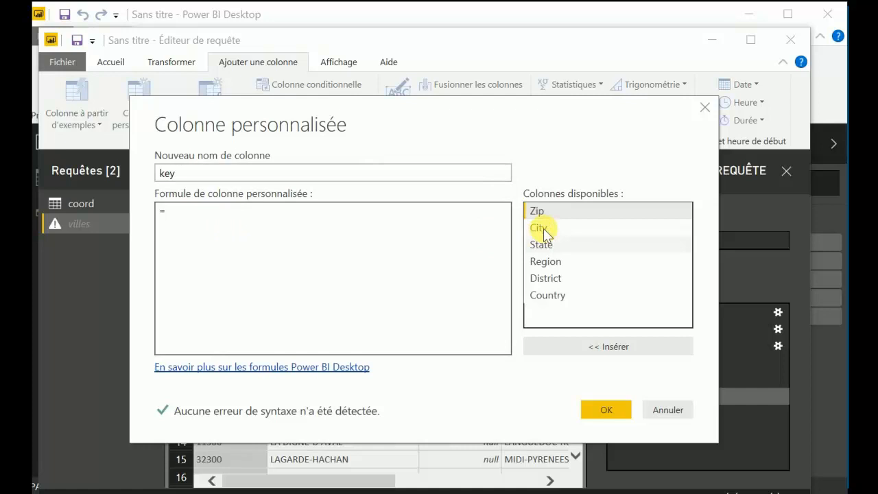
double_click(548, 229)
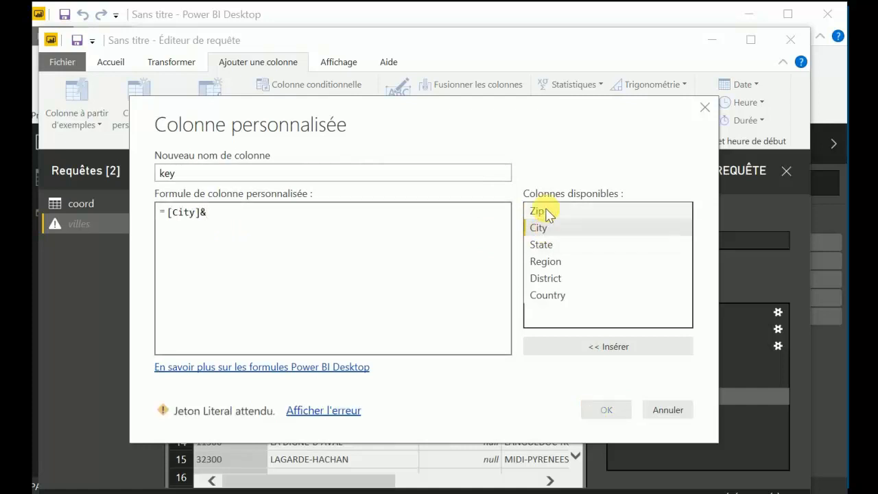
double_click(542, 213)
click(606, 412)
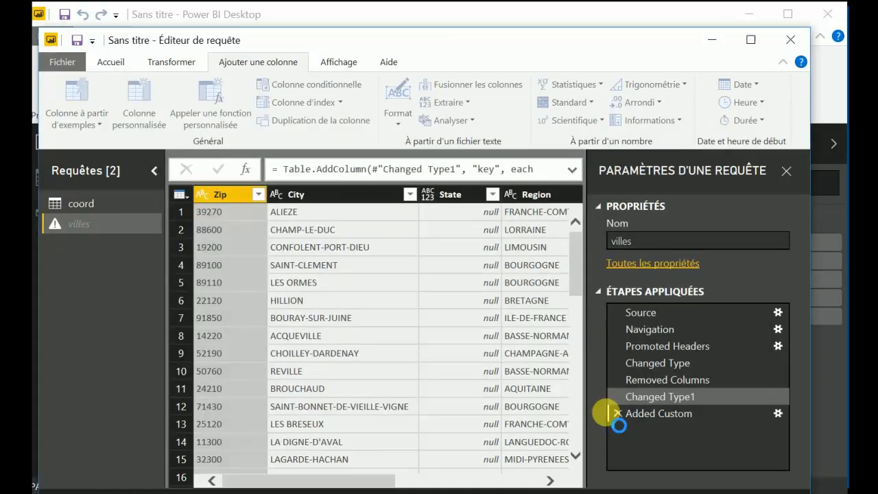
drag(490, 479, 511, 473)
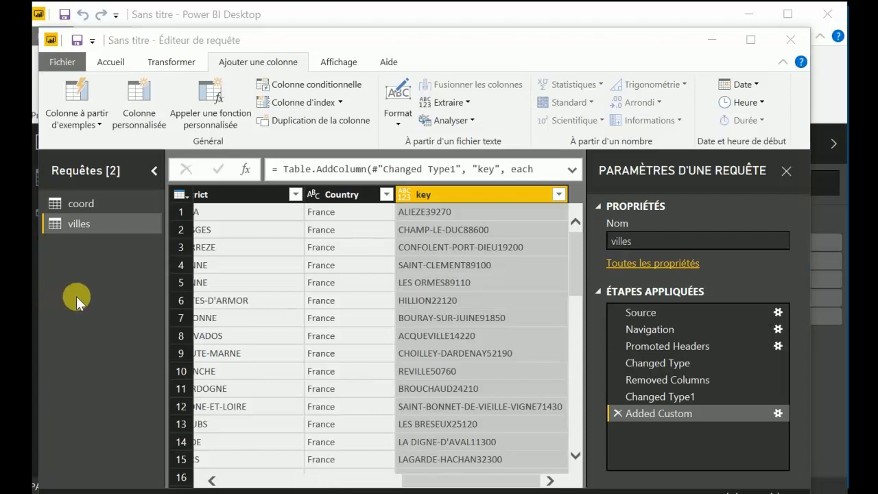
drag(440, 480, 235, 480)
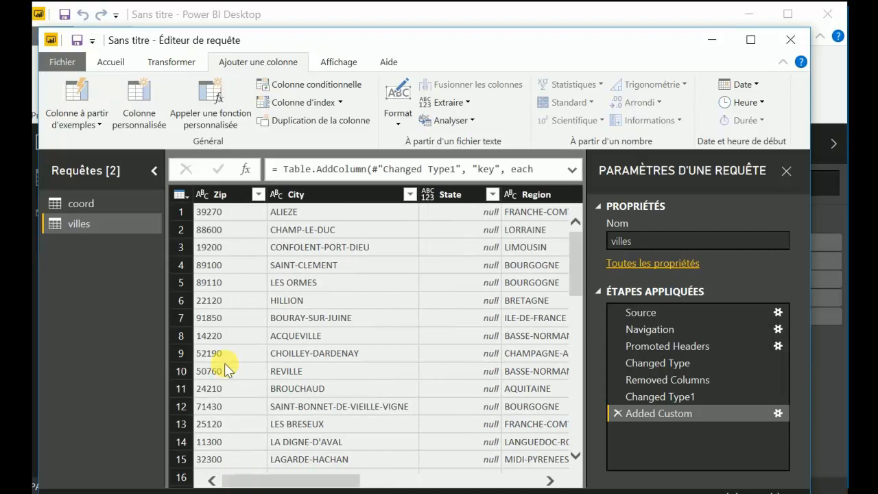
Set up a merge of the villes query with the coord query, matching the key column to the clé column
click(110, 66)
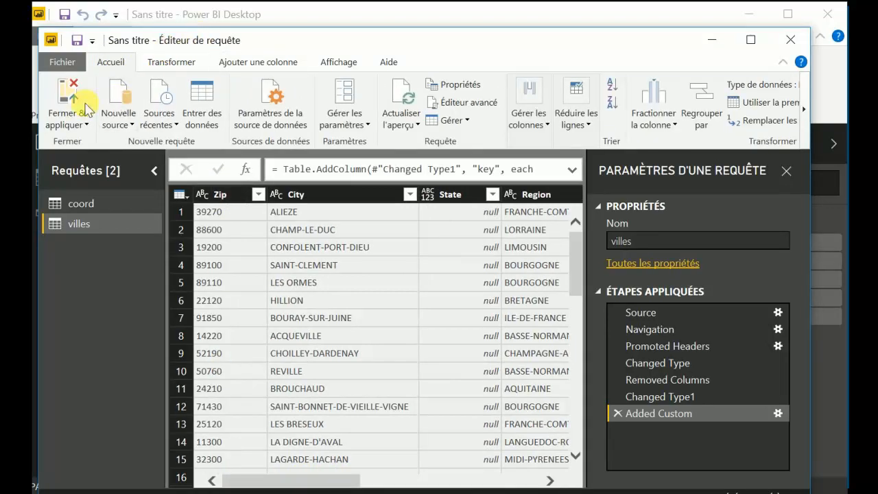
click(803, 106)
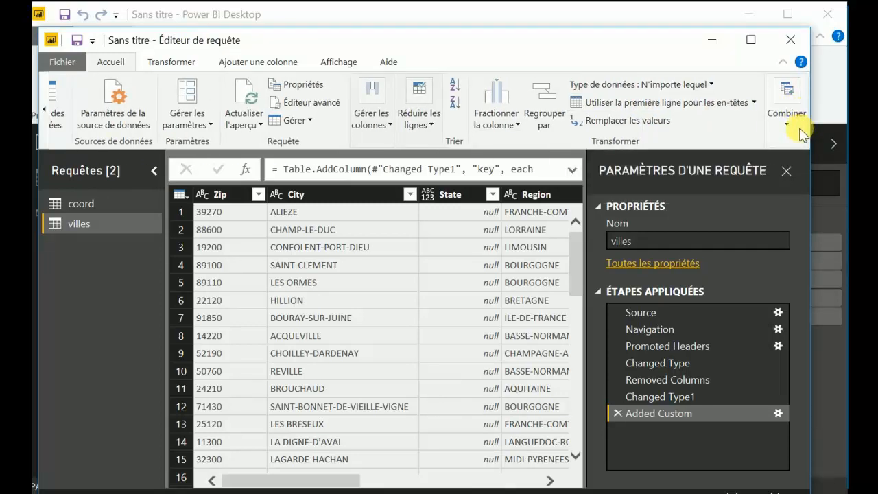
click(786, 122)
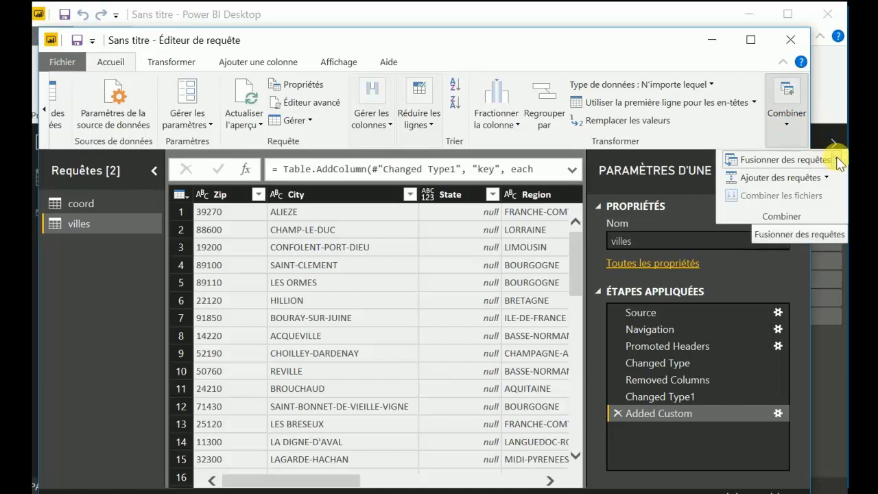
mouse_move(838, 162)
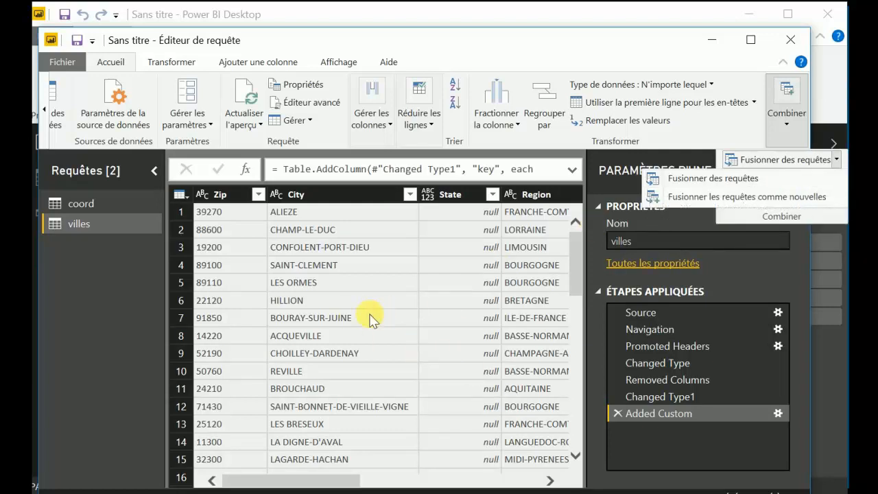
click(767, 181)
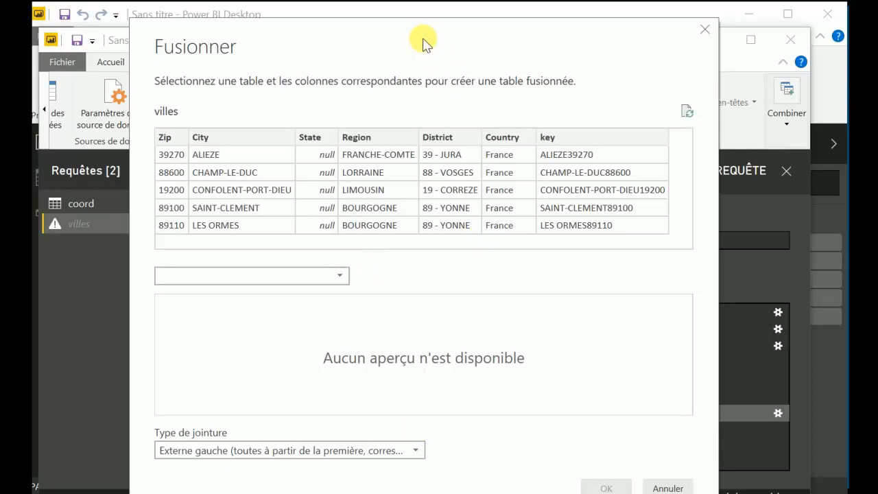
drag(407, 25, 405, 12)
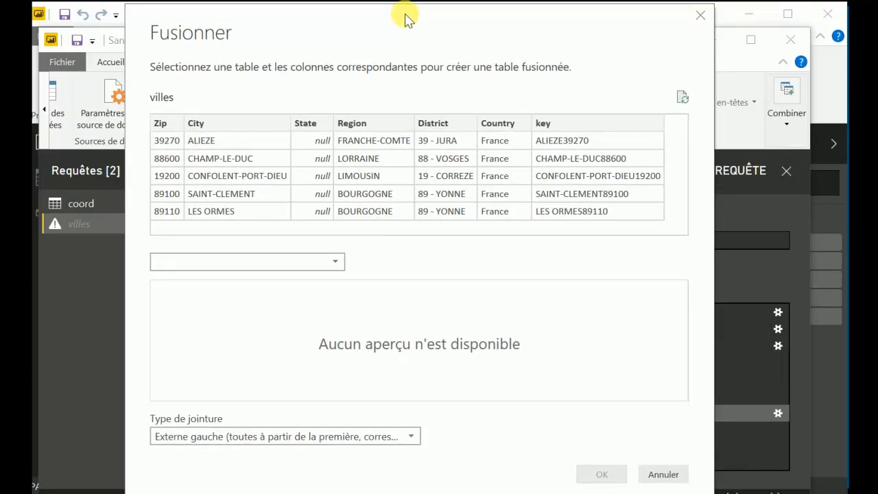
click(335, 261)
click(247, 281)
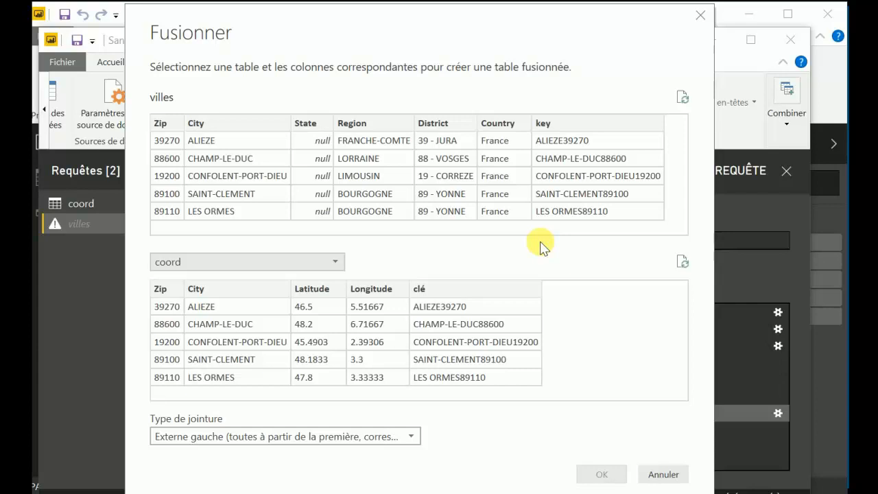
click(566, 123)
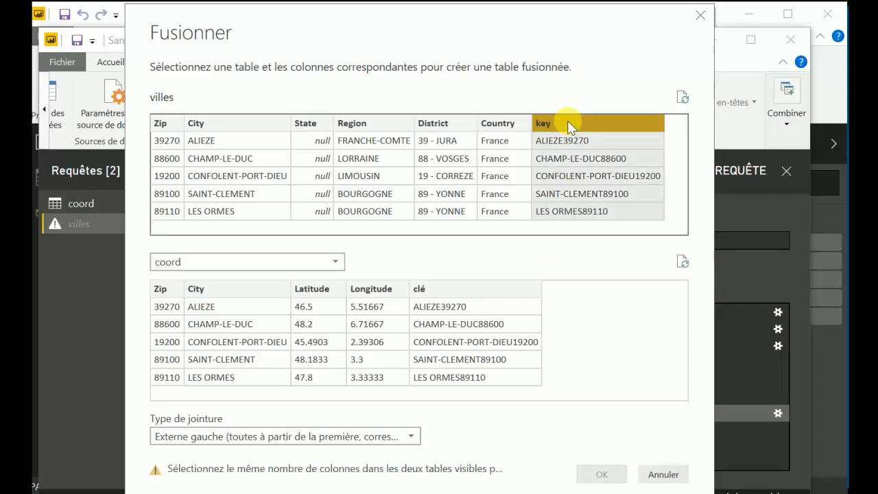
click(472, 289)
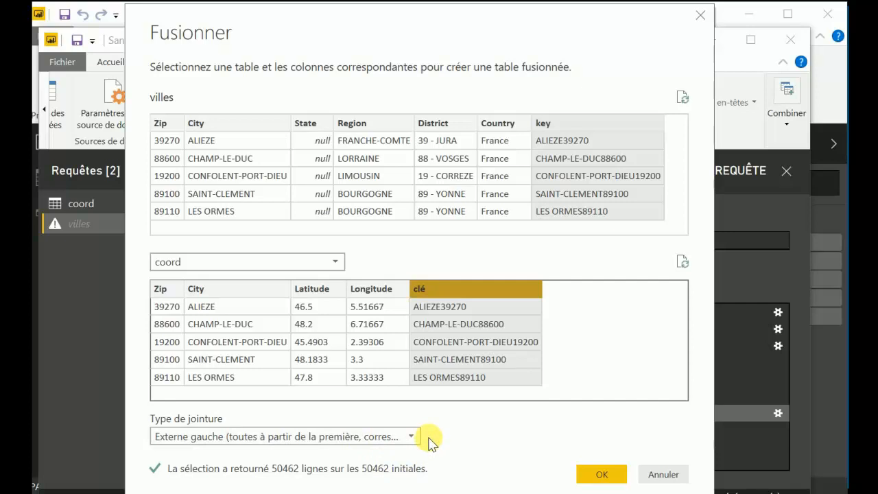
Examine the join types available for the merge, keeping the left outer join (Externe gauche)
click(411, 437)
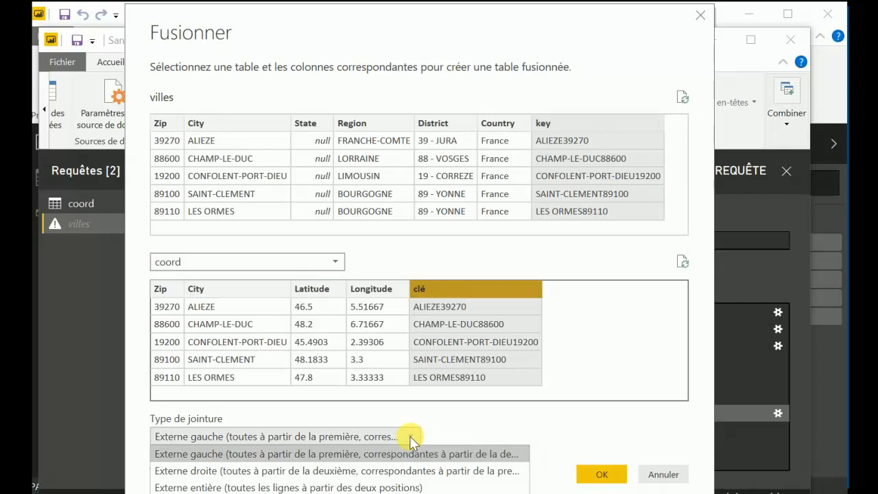
click(410, 437)
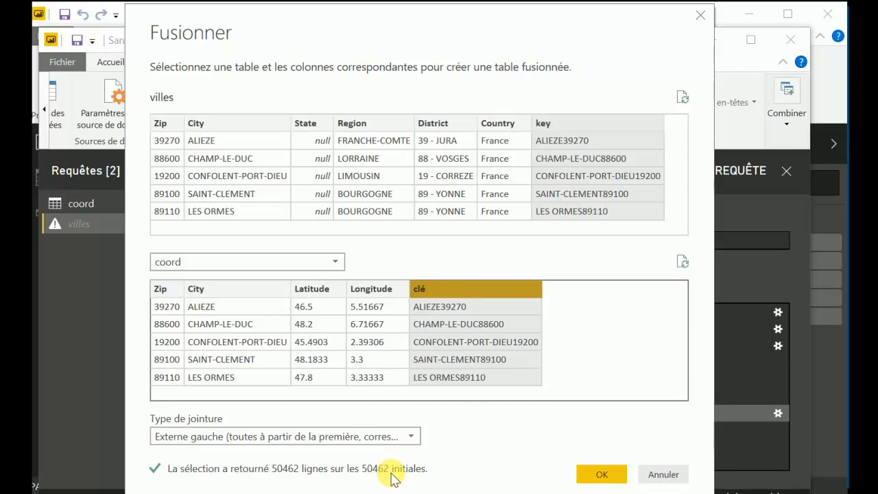
drag(323, 16, 324, 0)
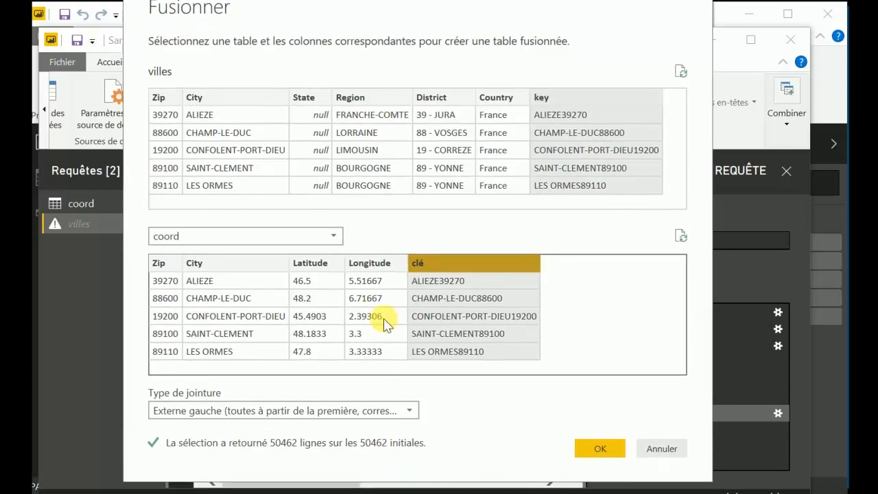
click(410, 411)
click(411, 414)
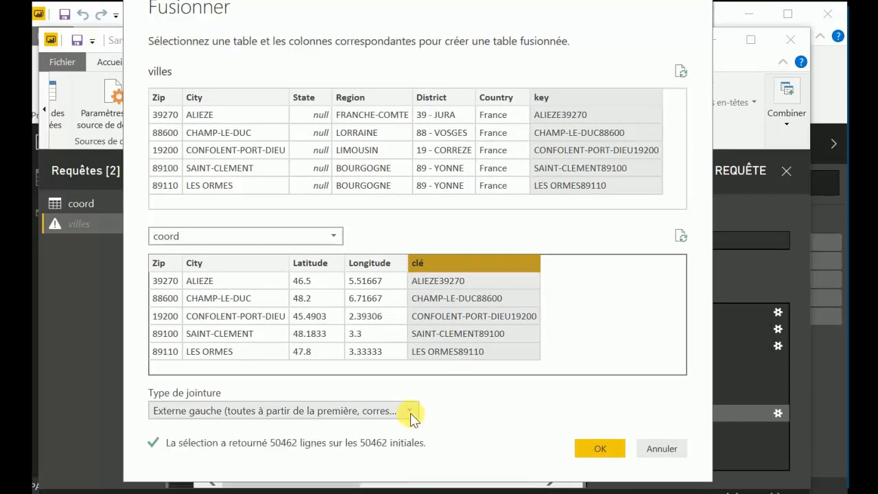